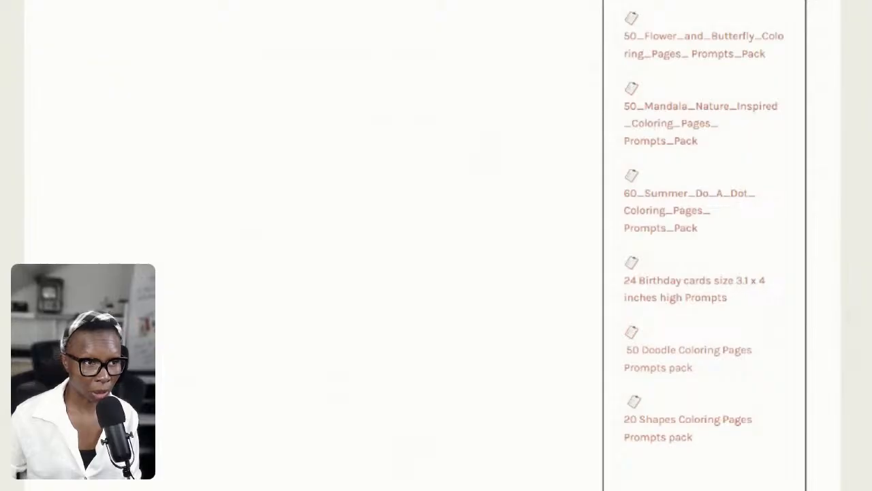
Switch to the Doodle Coloring Book 50 Prompt Pack PDF and look through its prompts from Prompt 1 through Prompt 50
key("ctrl+Tab")
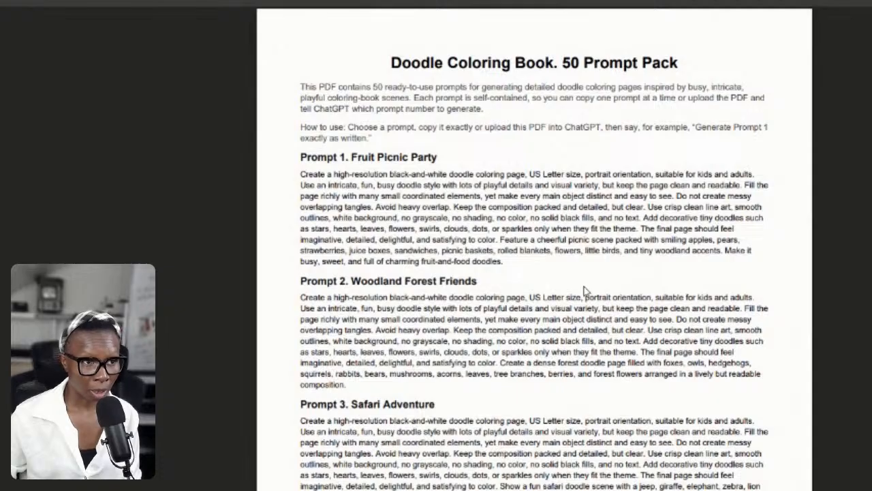
scroll(585, 288, "down", 3)
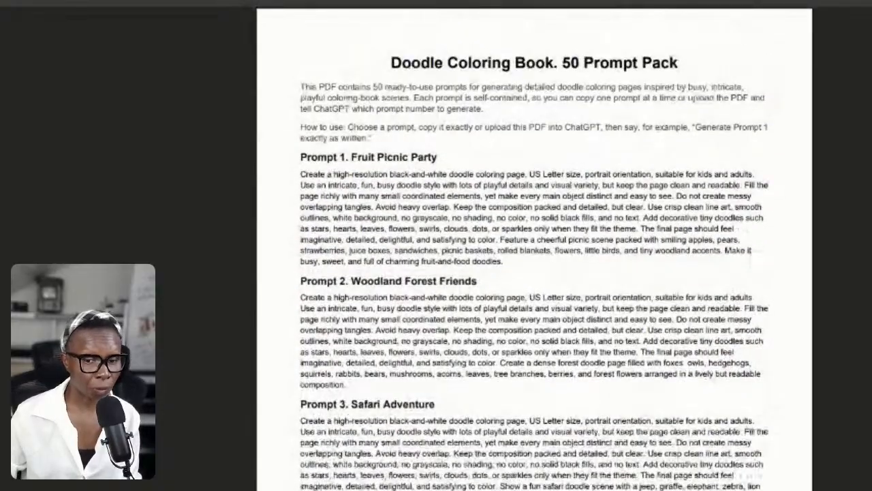
scroll(534, 247, "down", 10)
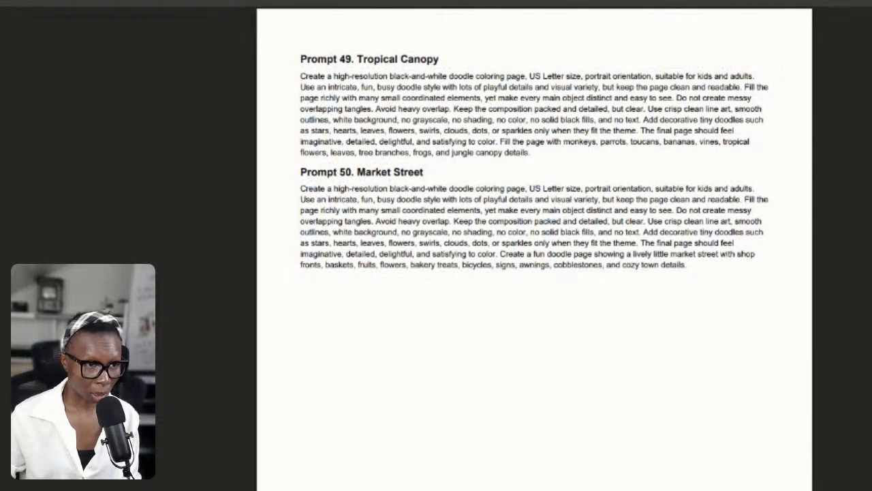
scroll(455, 238, "up", 3)
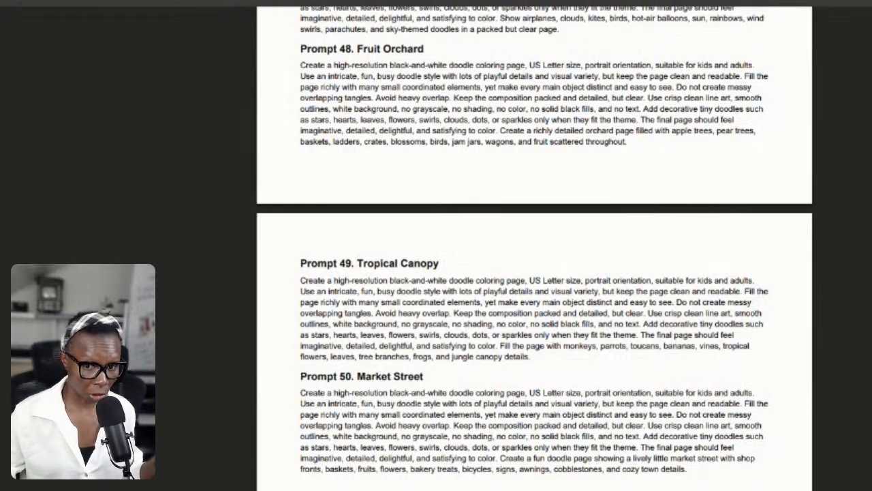
scroll(555, 233, "up", 4)
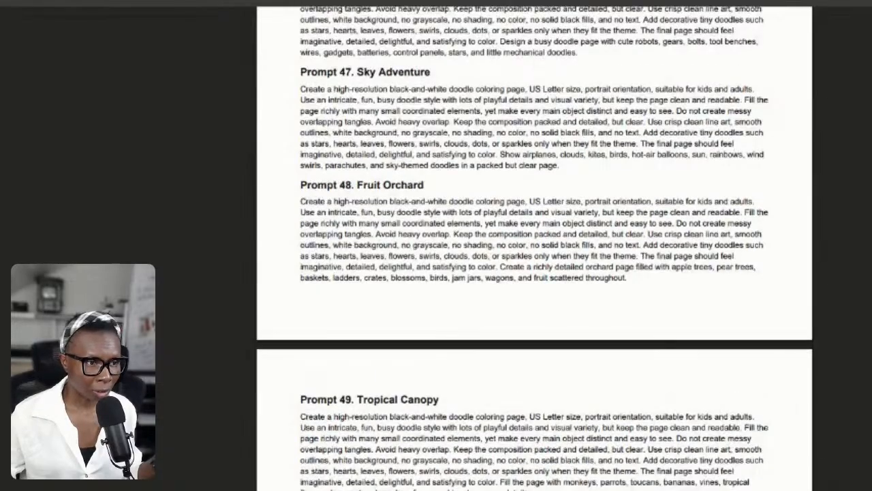
Highlight the text of Prompt 48, Fruit Orchard, up to the orchard page description, and clear the selection
left_click_drag(300, 201, 644, 268)
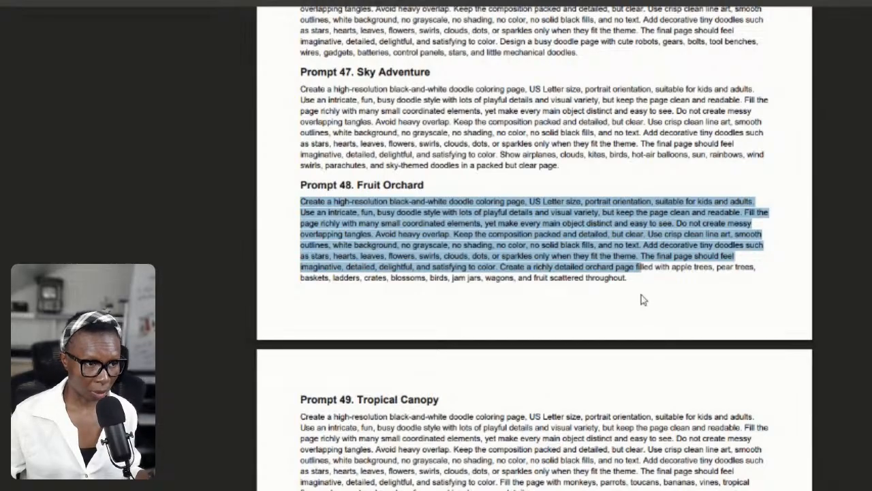
scroll(714, 281, "up", 3)
left_click(715, 280)
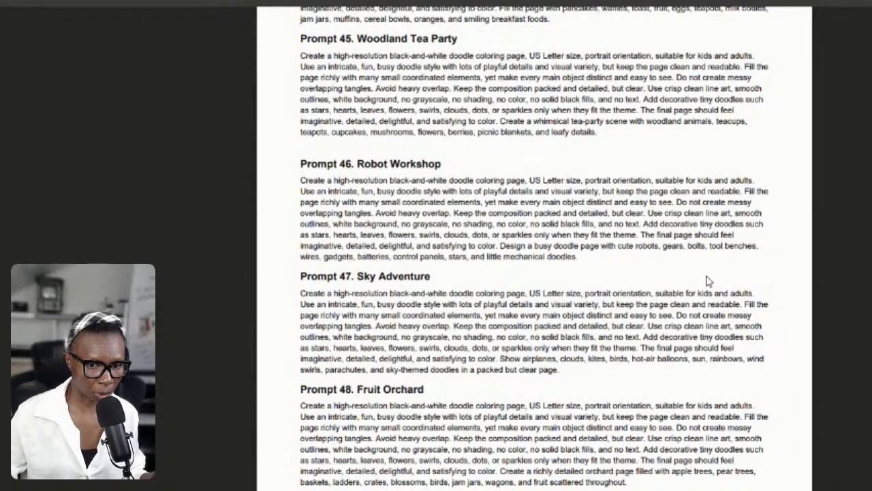
Read back through the earlier doodle prompts, from Prompt 46 Robot Workshop to Prompt 39 Pond Life
scroll(654, 281, "up", 2)
scroll(654, 280, "up", 1)
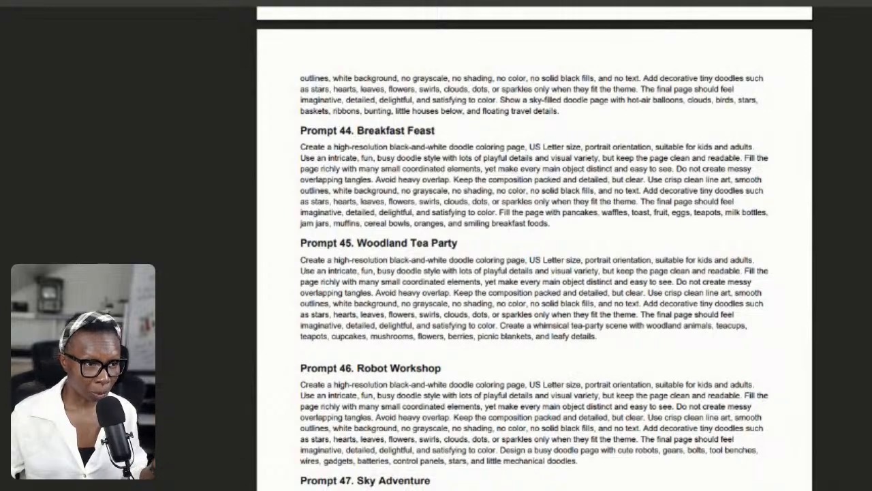
scroll(535, 254, "up", 2)
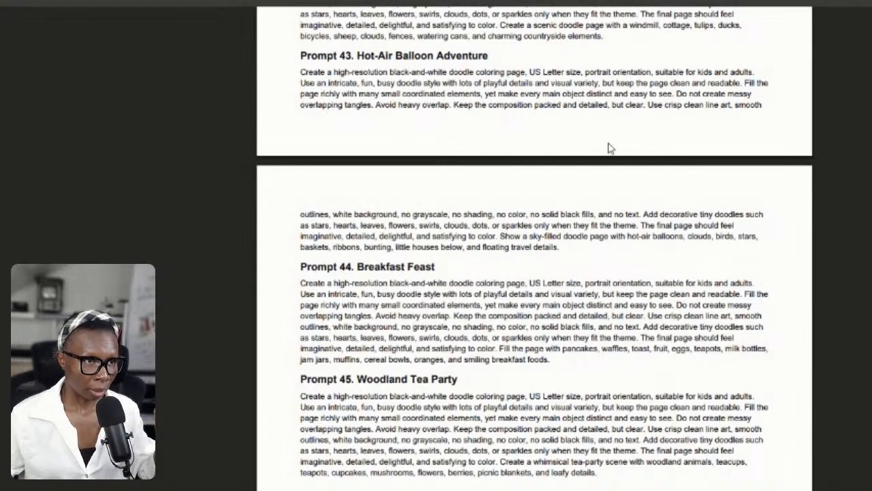
scroll(633, 172, "down", 2)
scroll(654, 184, "up", 6)
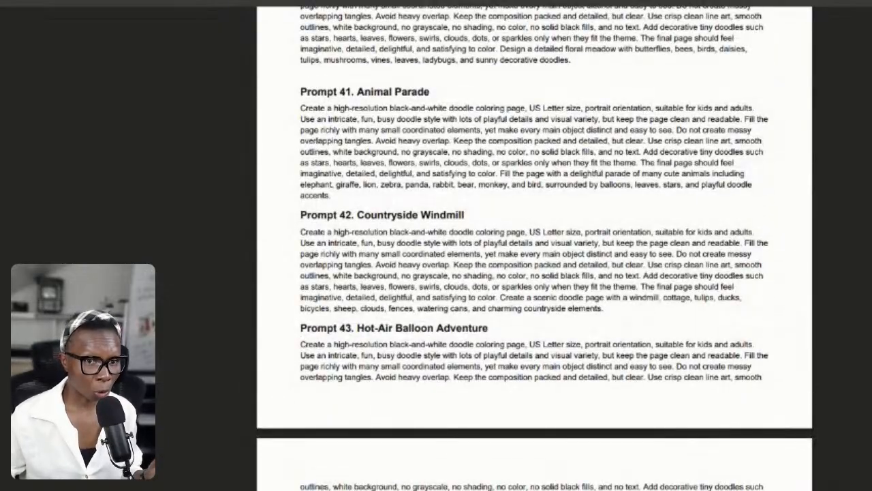
scroll(866, 55, "up", 4)
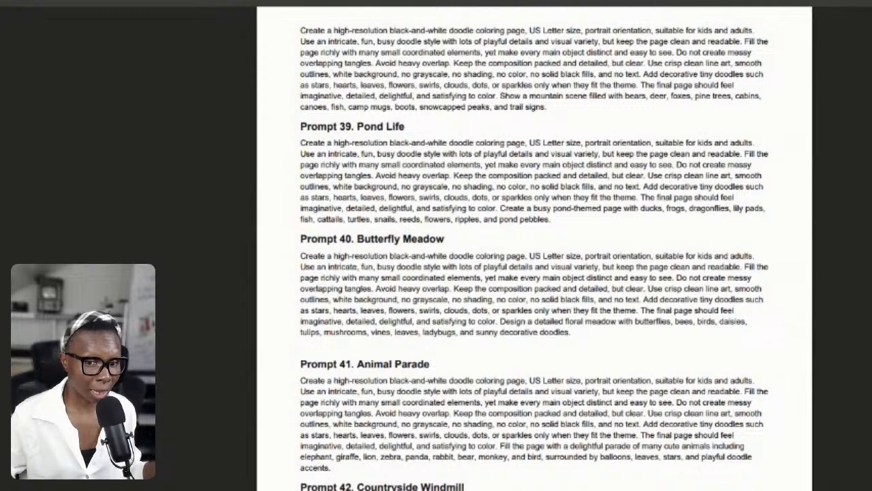
scroll(534, 259, "up", 2)
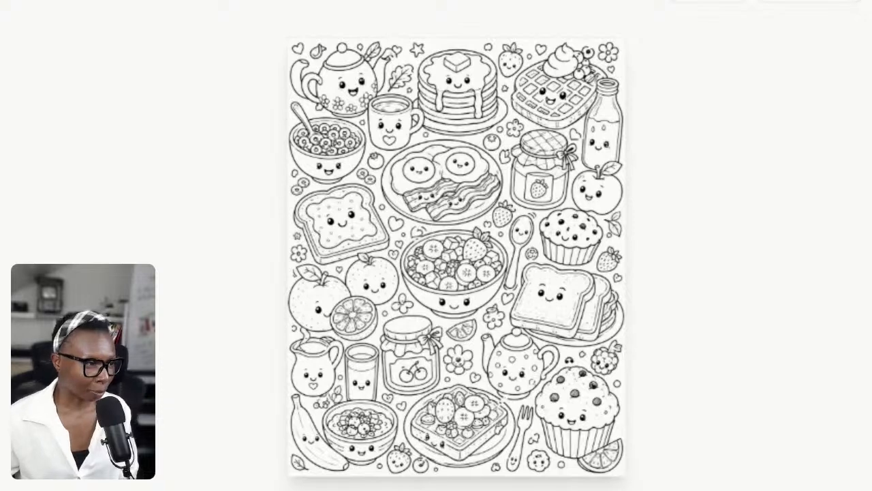
Examine the list of downloadable prompt packs in the Coloring Pages Prompt Bank lesson, from the first packs to the last
key("Right")
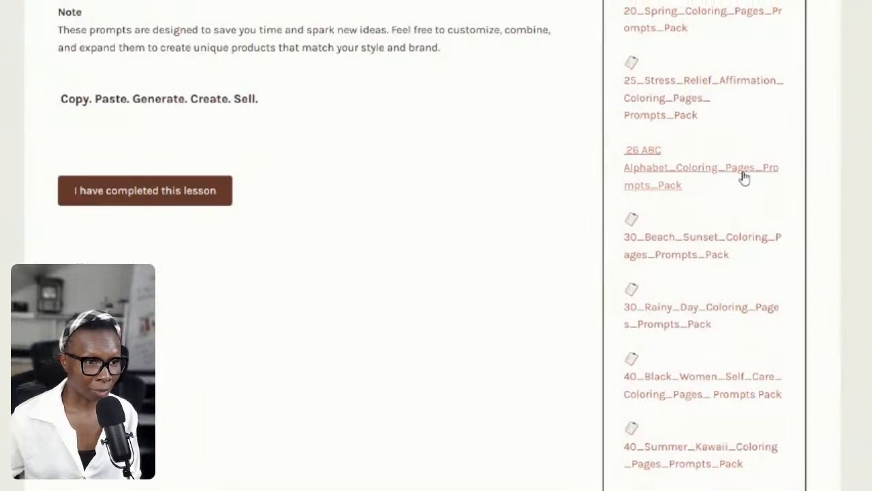
scroll(744, 179, "up", 7)
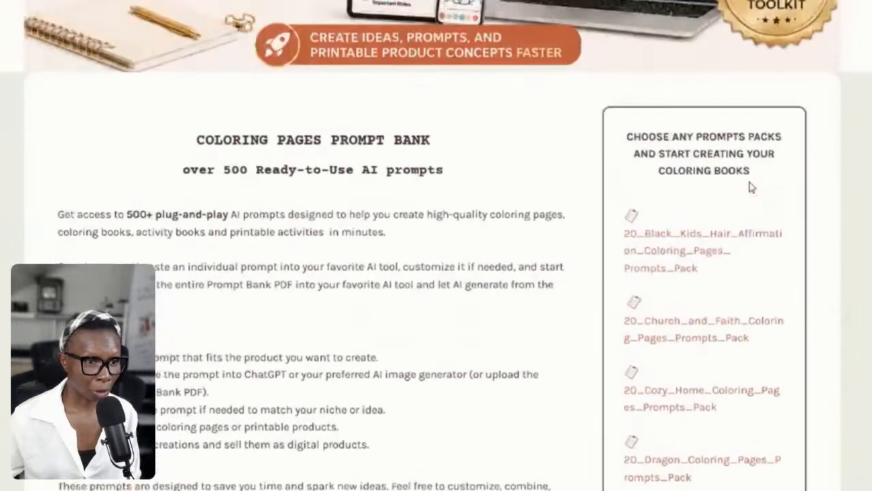
scroll(751, 191, "down", 6)
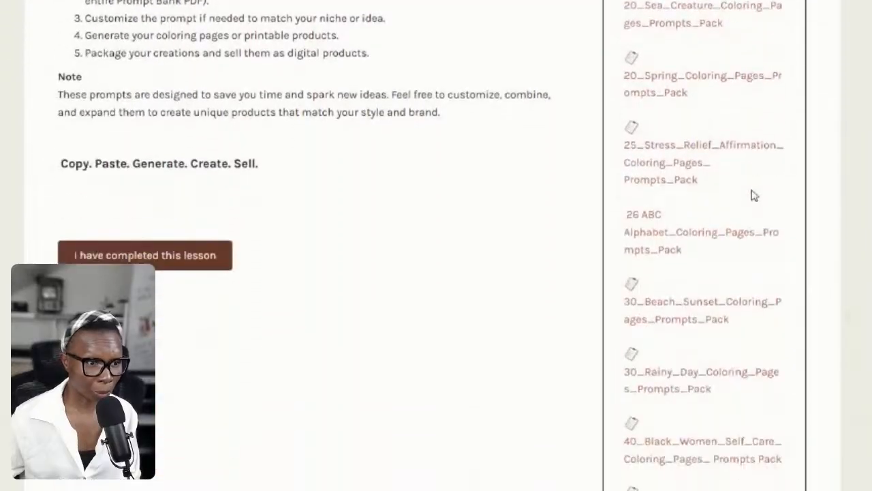
scroll(747, 205, "down", 5)
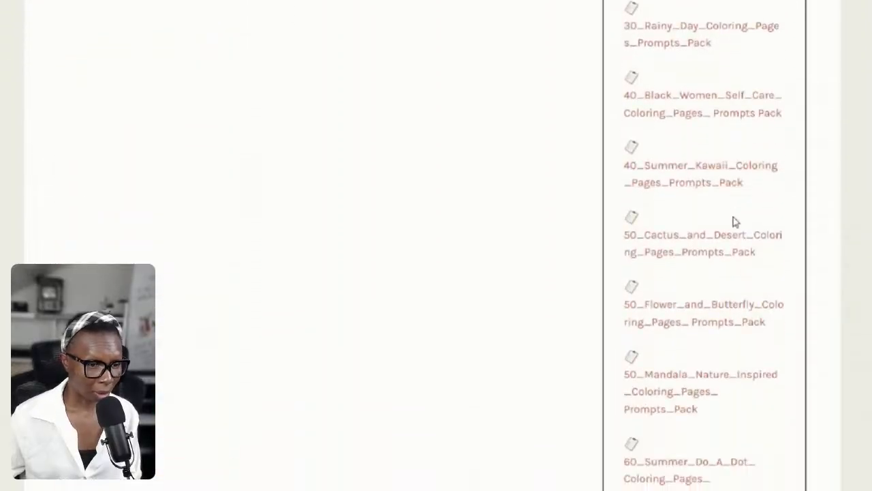
scroll(733, 225, "down", 5)
scroll(739, 252, "up", 2)
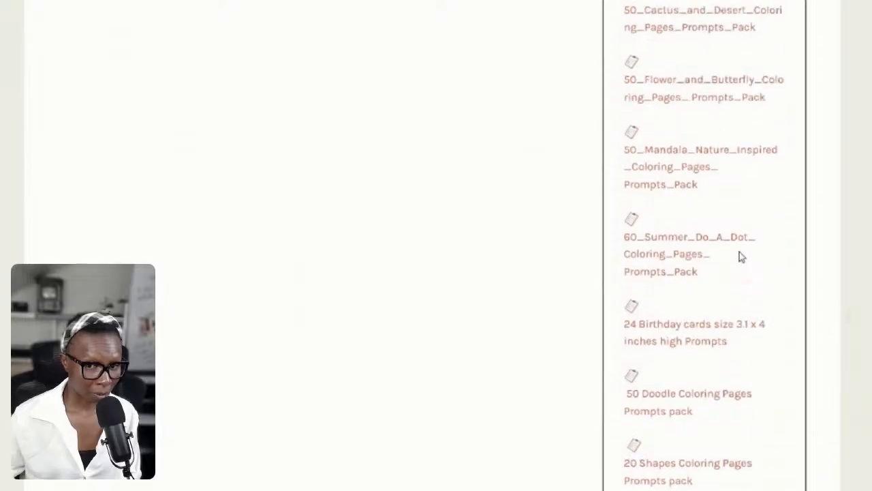
scroll(741, 256, "up", 4)
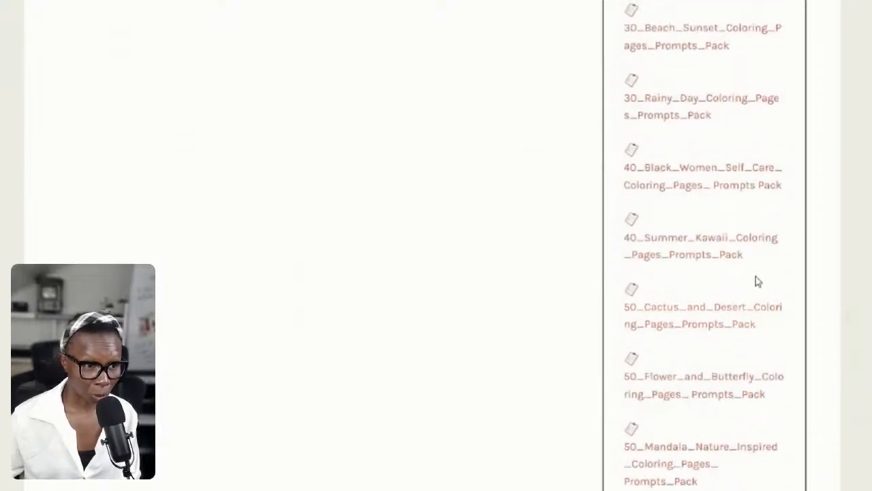
scroll(781, 334, "up", 2)
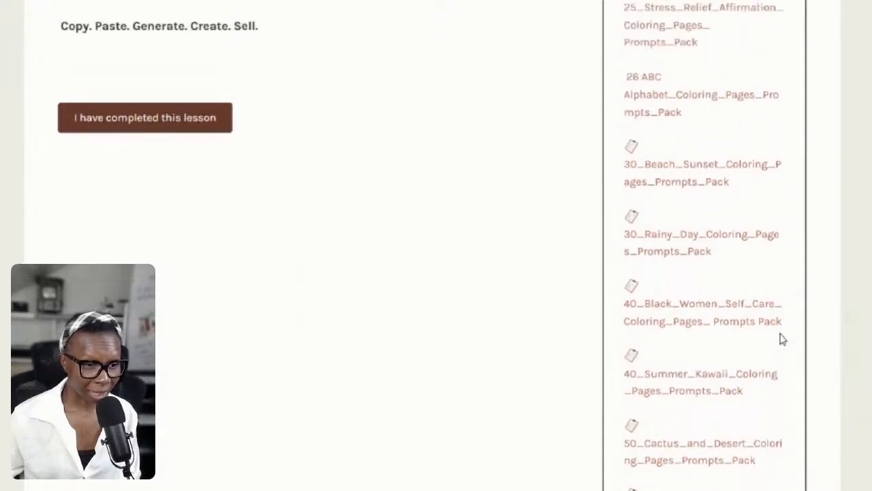
scroll(784, 341, "down", 3)
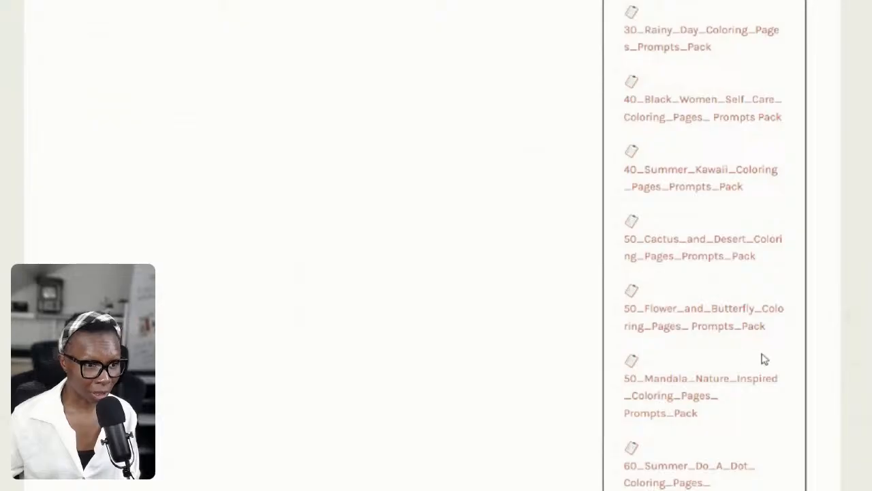
scroll(788, 353, "up", 2)
scroll(793, 356, "down", 2)
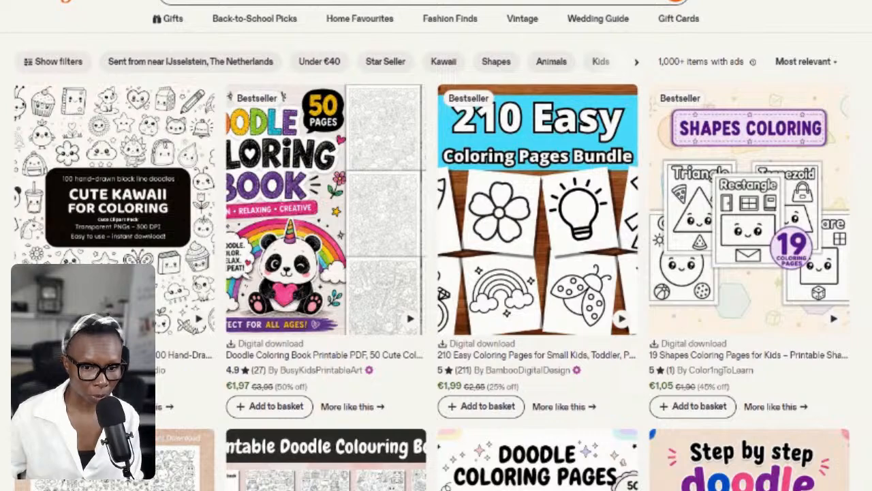
Examine the Etsy search results for doodle coloring books, comparing listing covers, page counts, ratings and prices
scroll(436, 272, "down", 3)
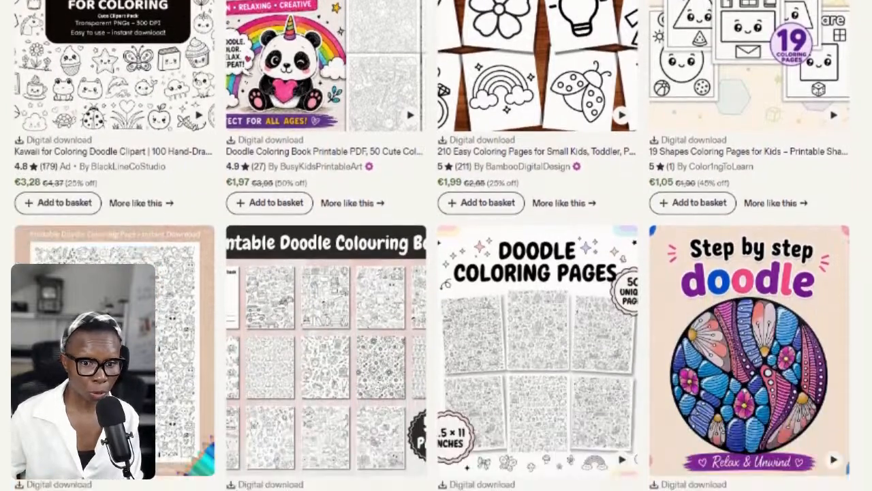
scroll(436, 272, "down", 2)
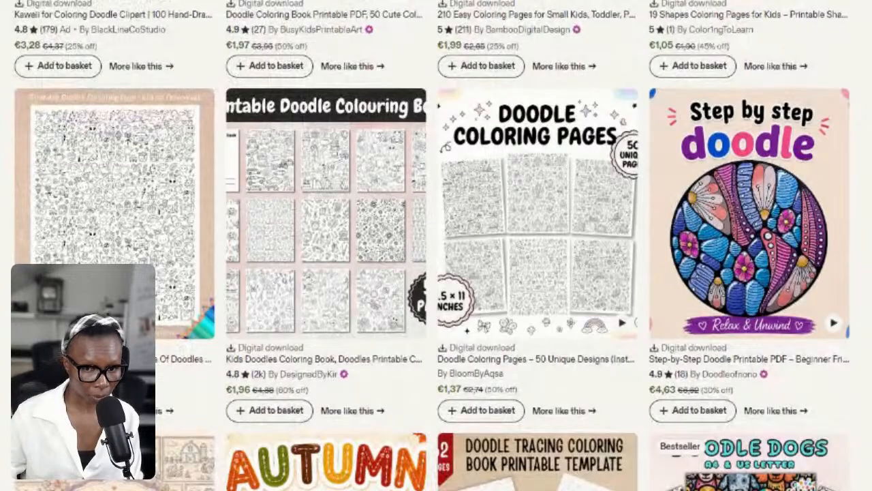
scroll(436, 272, "down", 1)
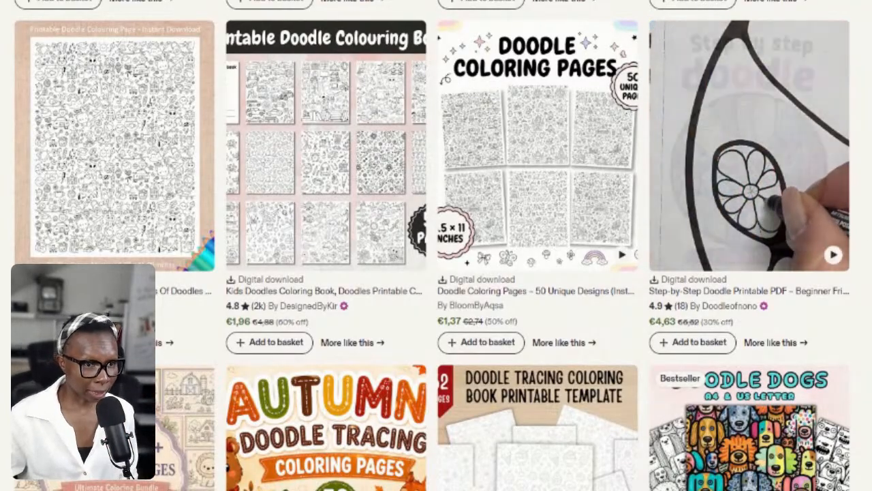
scroll(436, 246, "down", 2)
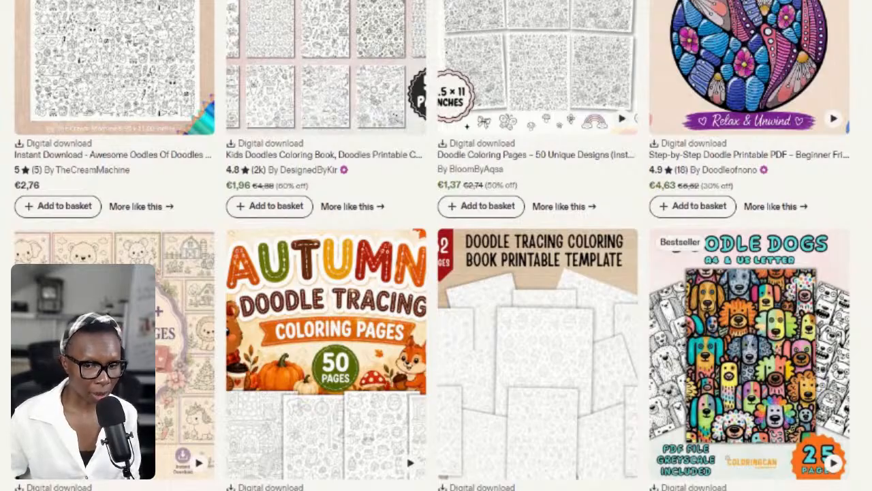
scroll(437, 246, "down", 2)
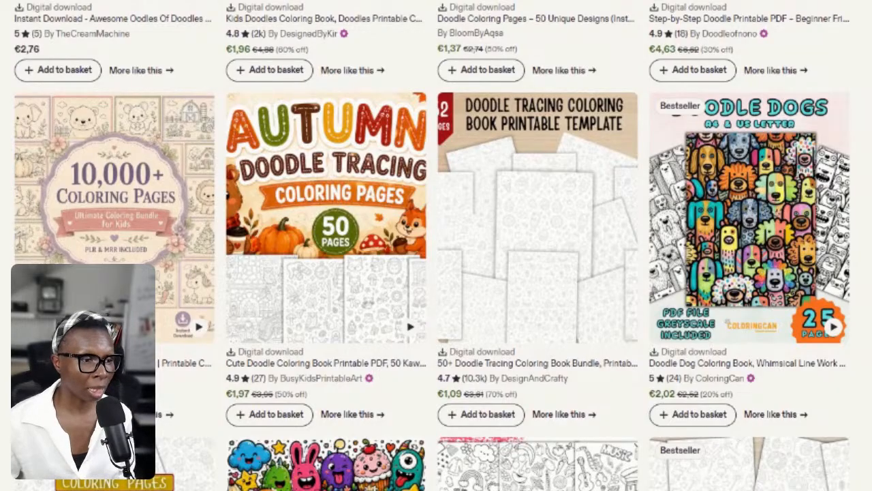
scroll(436, 245, "down", 2)
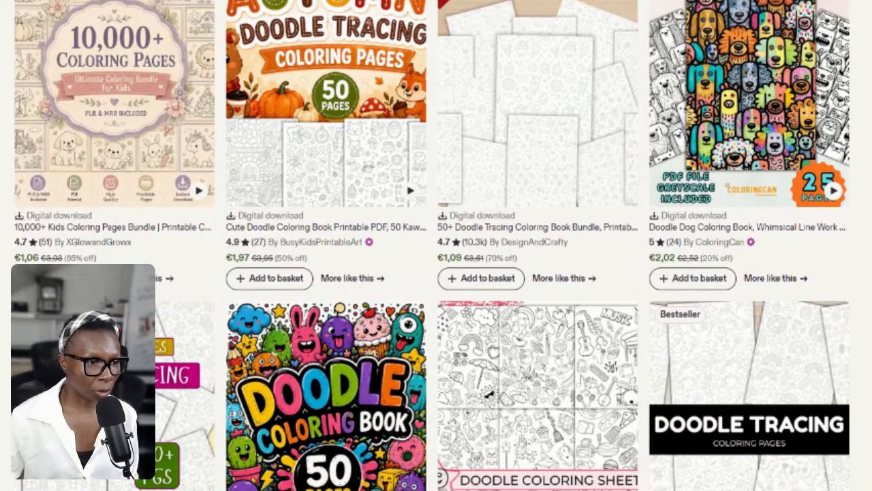
scroll(436, 246, "down", 1)
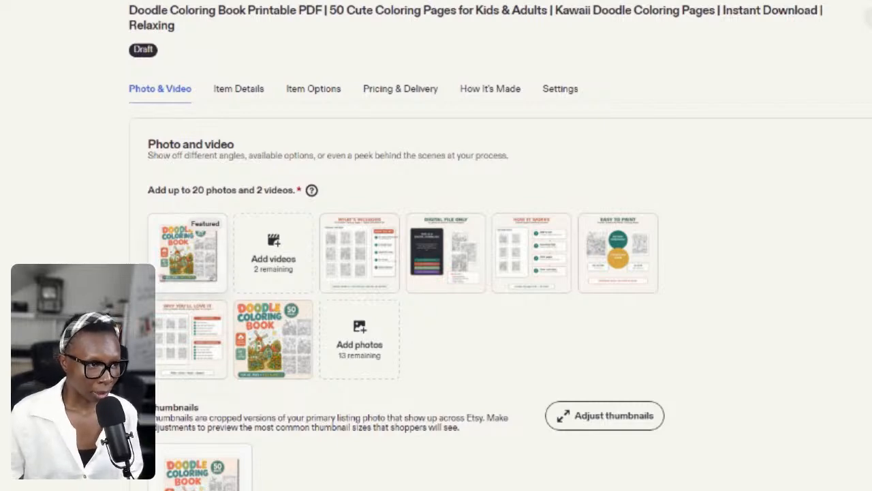
Open the draft doodle coloring book listing's featured photo and review its What's Included, Digital File Only, How It Works and Why You'll Love It images
left_click(191, 255)
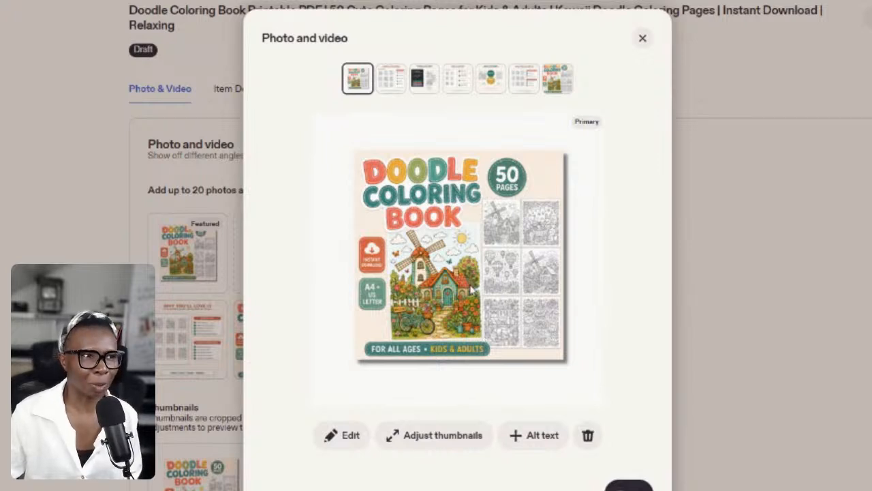
left_click(398, 85)
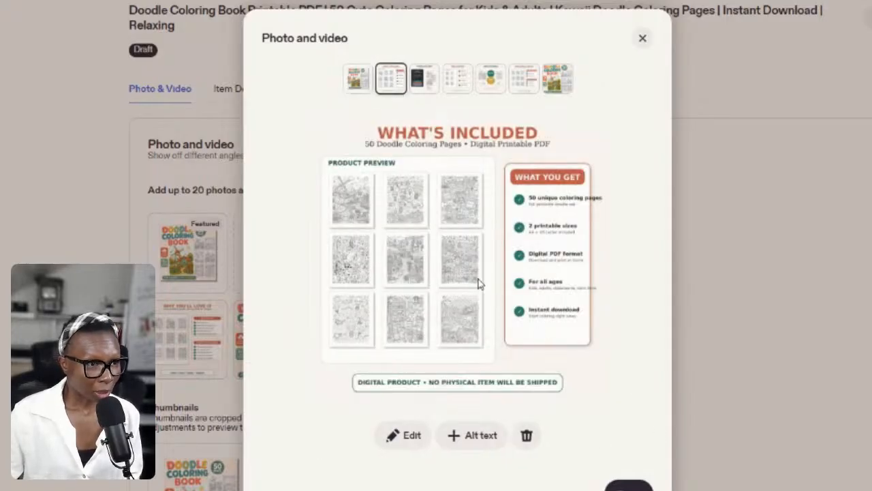
left_click(428, 80)
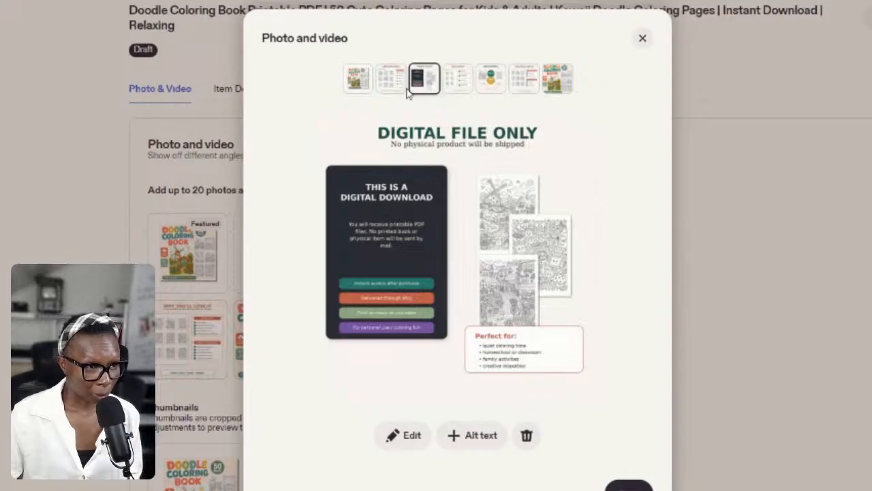
left_click(456, 91)
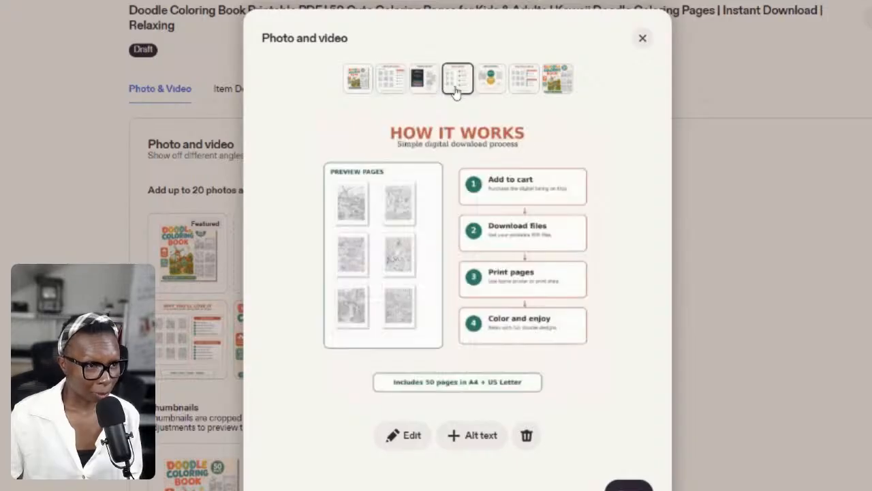
left_click(522, 87)
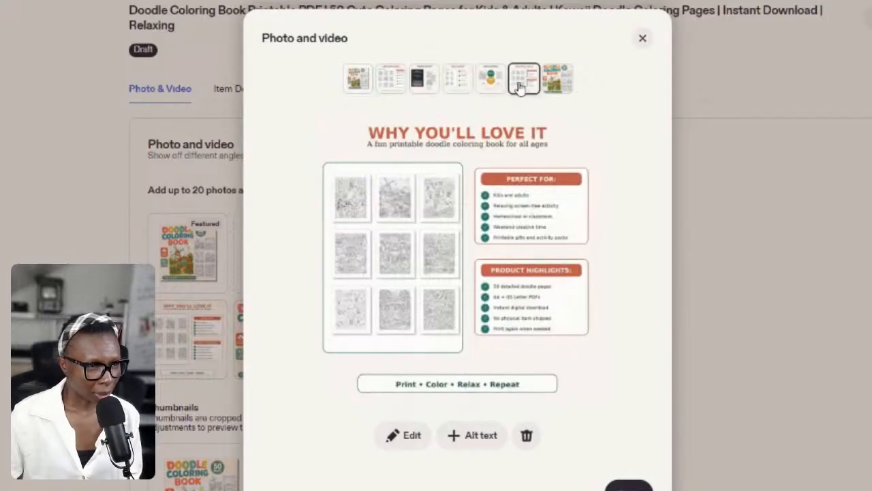
left_click(398, 89)
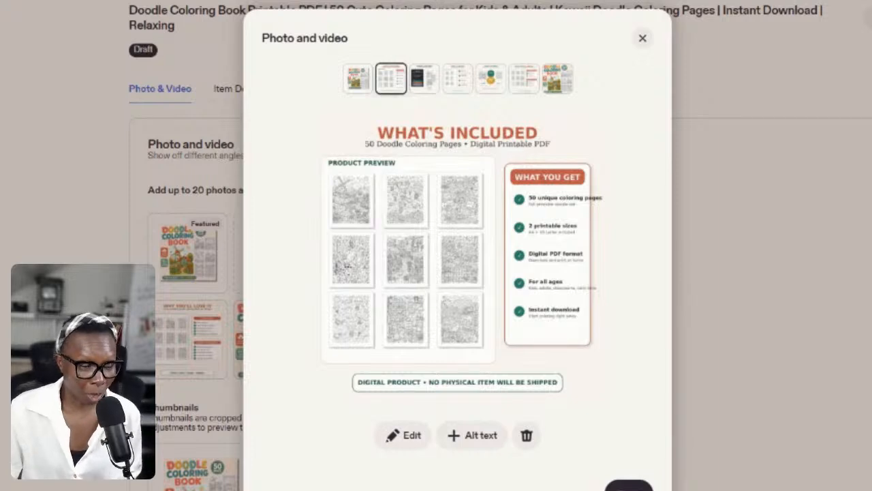
left_click(424, 80)
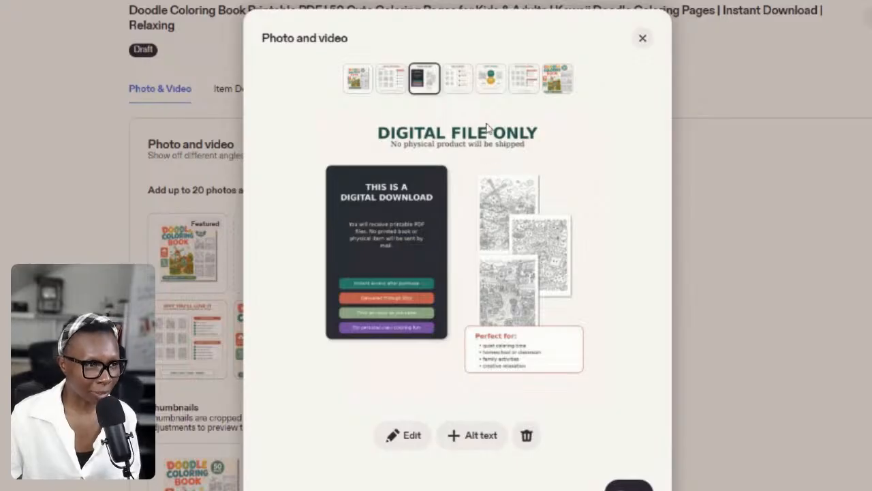
Review the listing's How It Works, Easy to Print, Why You'll Love It and final cover images, and close the photo viewer
left_click(459, 80)
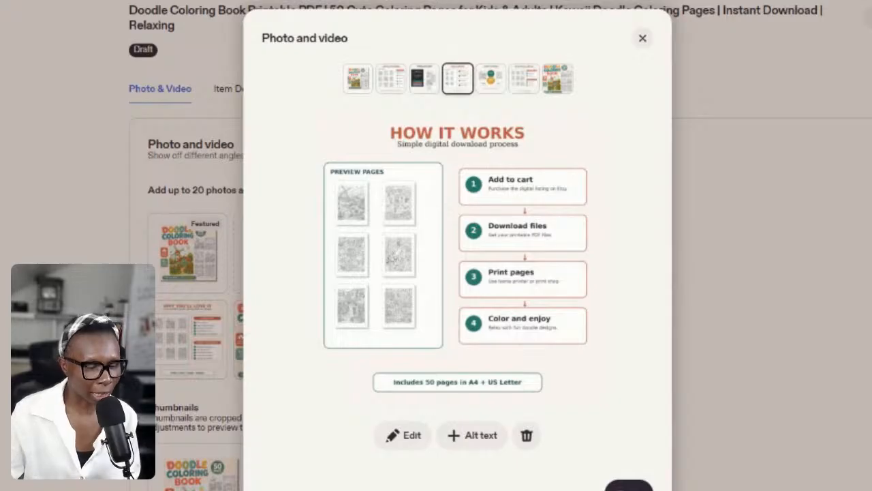
left_click(489, 81)
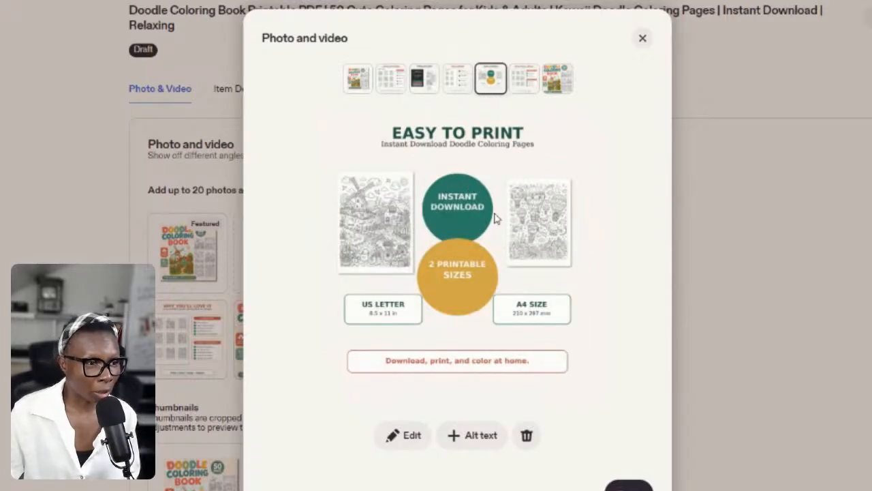
left_click(527, 95)
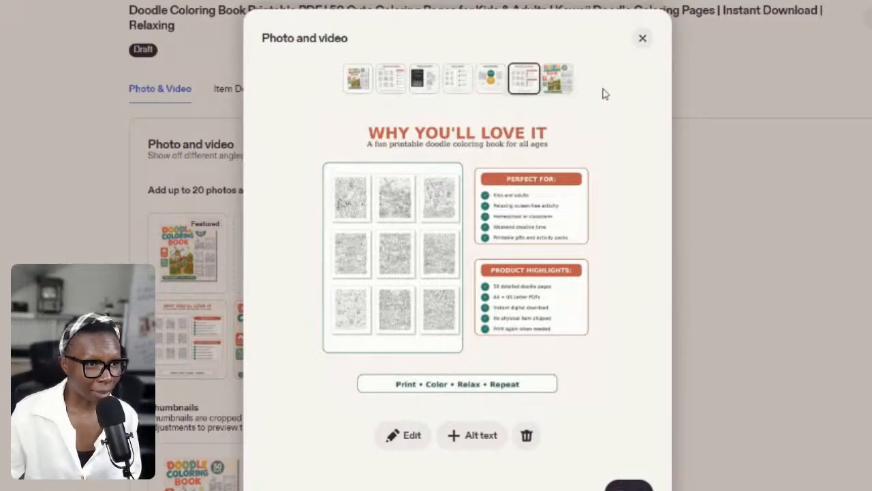
left_click(558, 85)
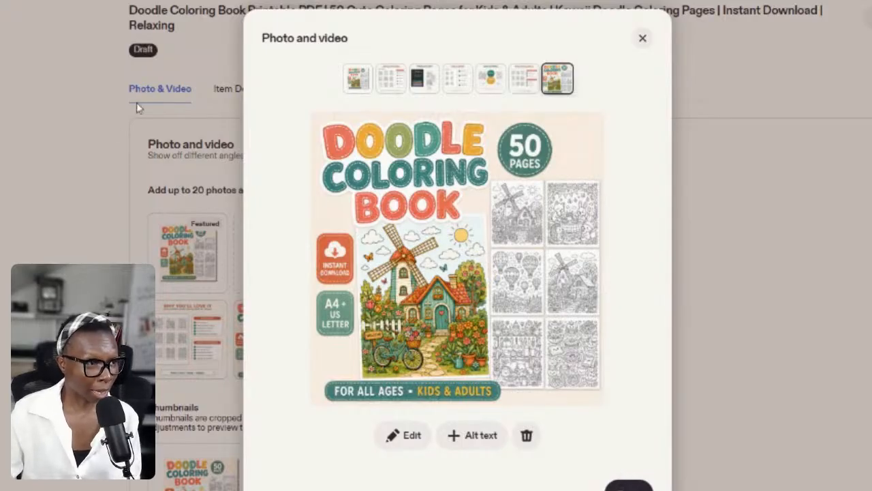
left_click(629, 485)
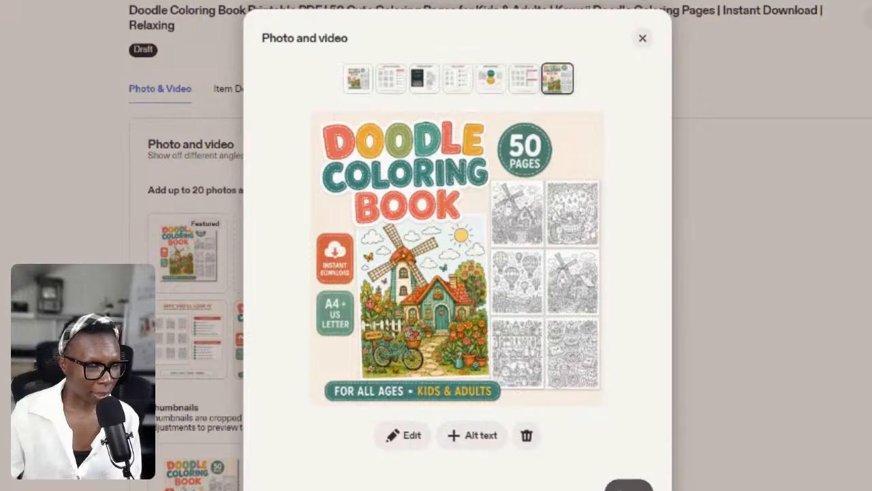
In the listing title, move "Relaxing" from the end to before "Kawaii Doodle Coloring Pages" and remove the trailing separator after "Instant Download"
scroll(332, 409, "down", 2)
scroll(328, 409, "down", 4)
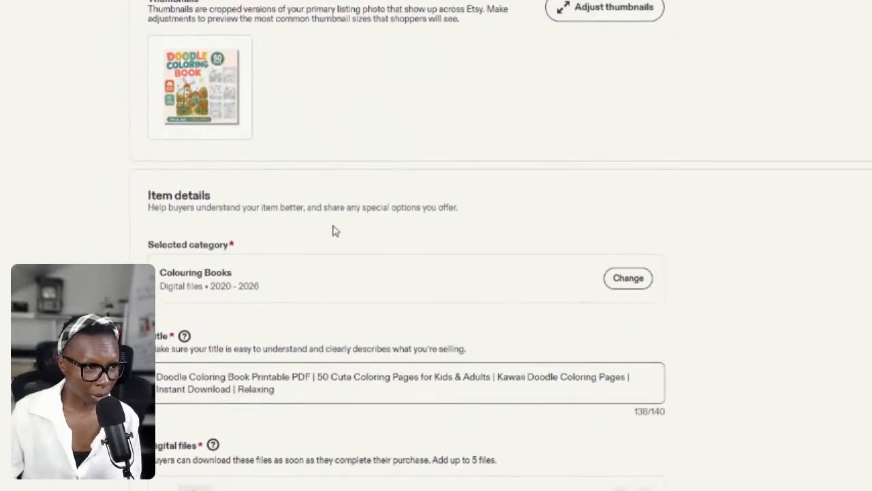
scroll(227, 303, "down", 1)
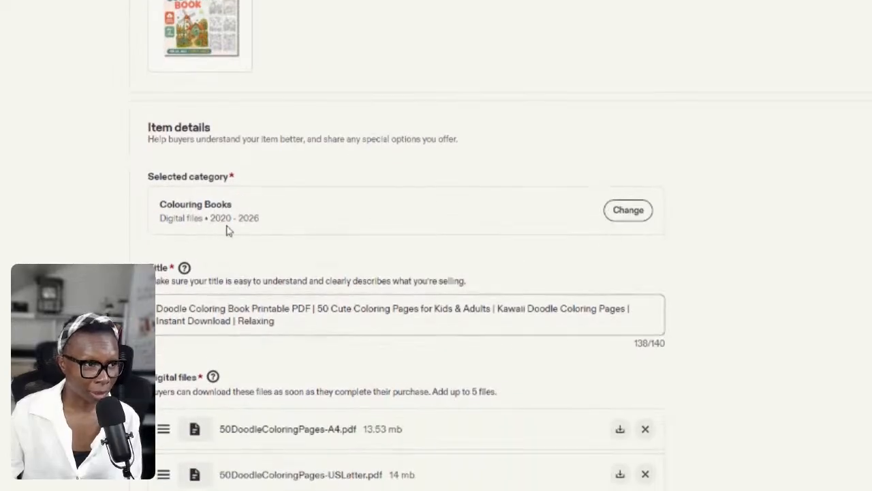
scroll(227, 232, "down", 1)
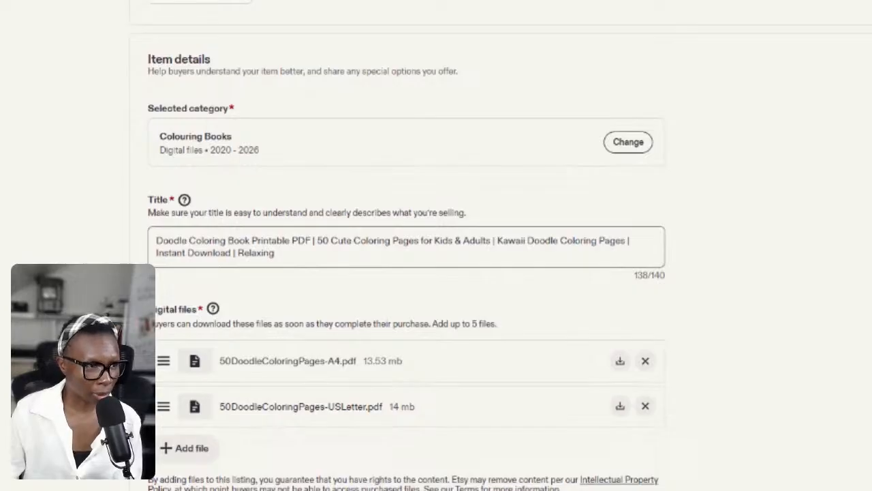
left_click_drag(275, 253, 238, 253)
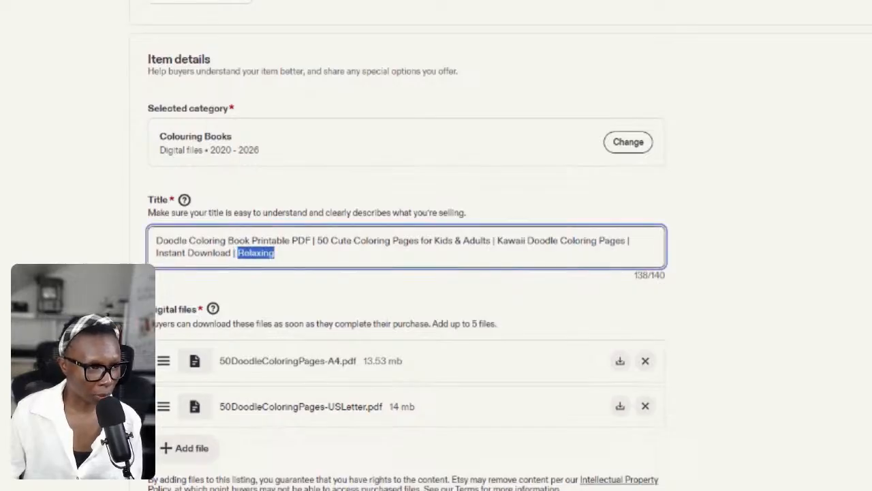
key("BackSpace")
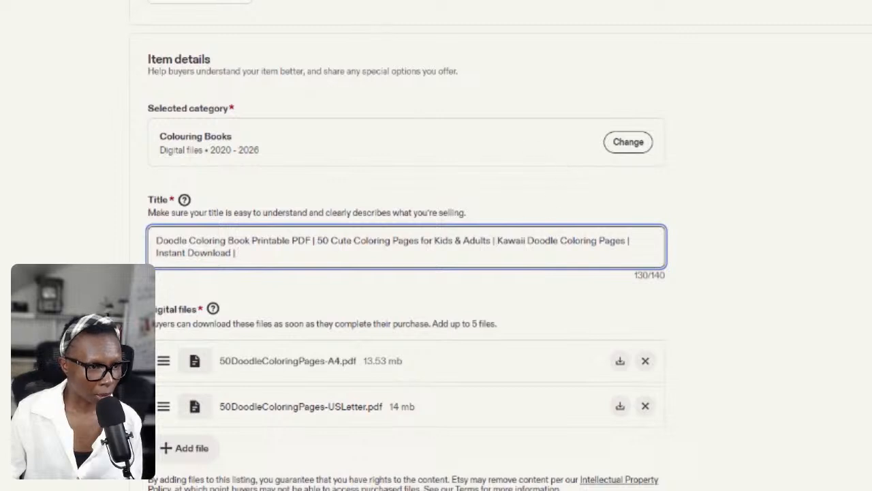
key("ctrl+z")
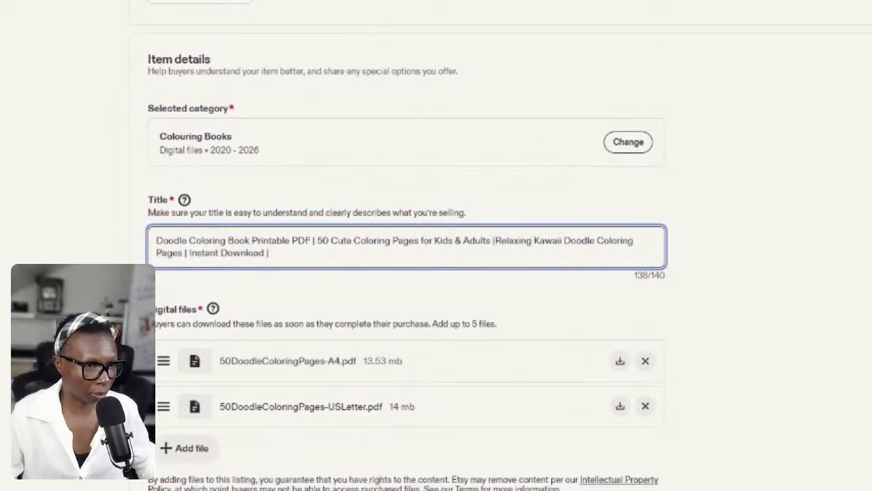
left_click(494, 240)
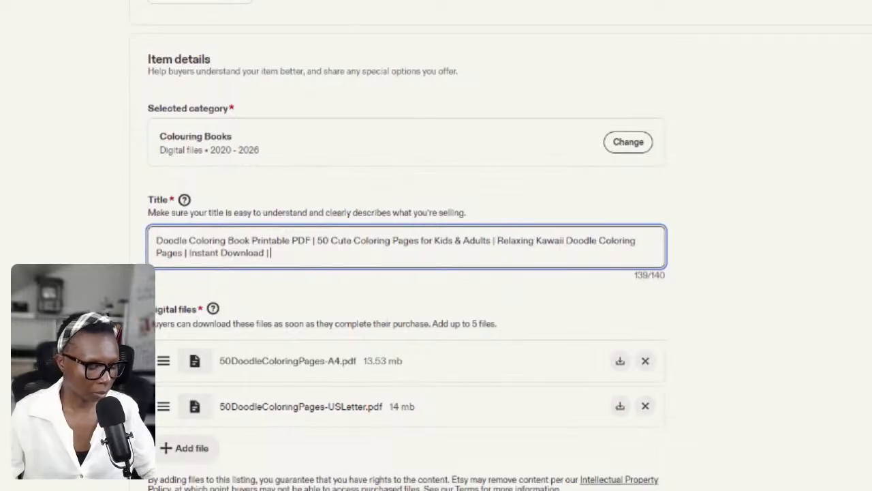
key("BackSpace")
key("BackSpace")
key("BackSpace")
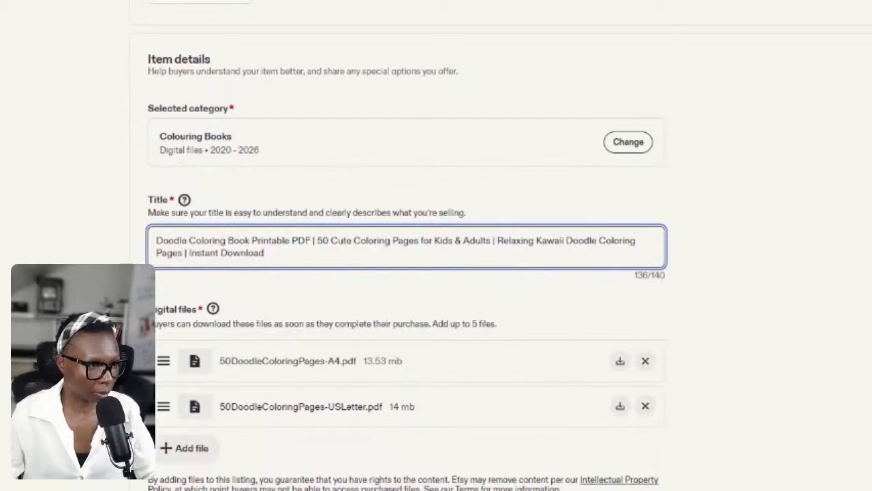
type("p")
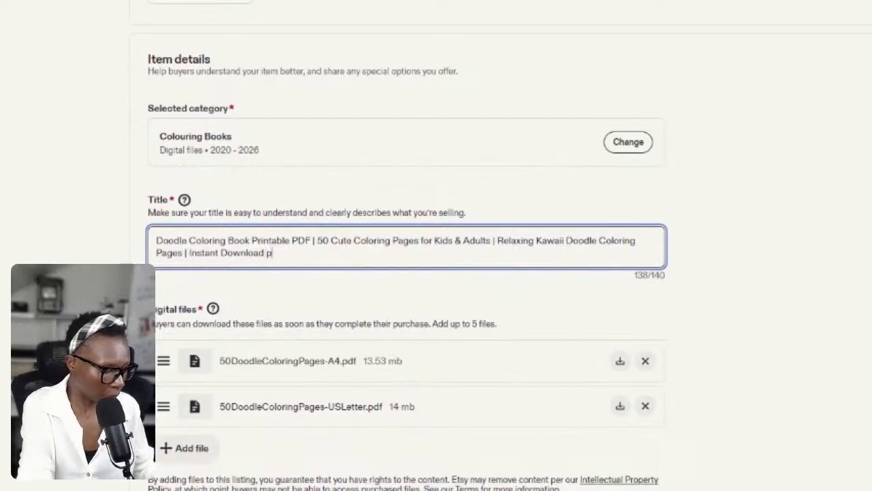
type("df")
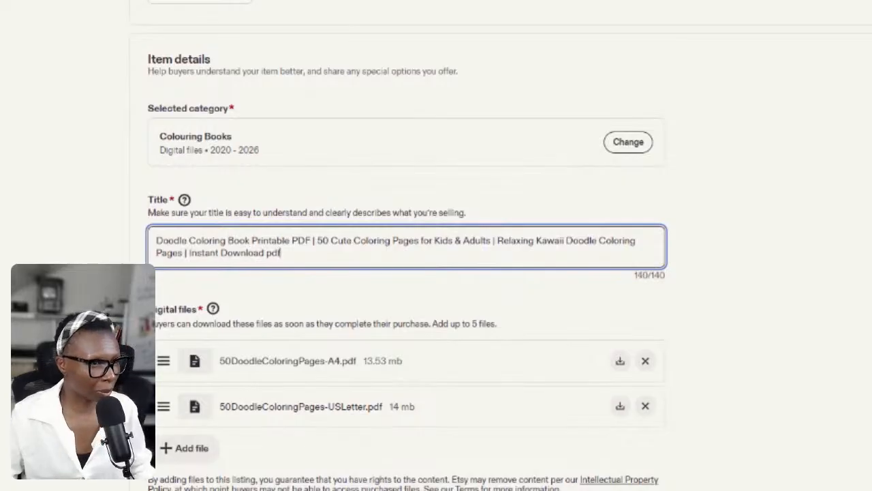
key("BackSpace")
key("BackSpace")
key("BackSpace")
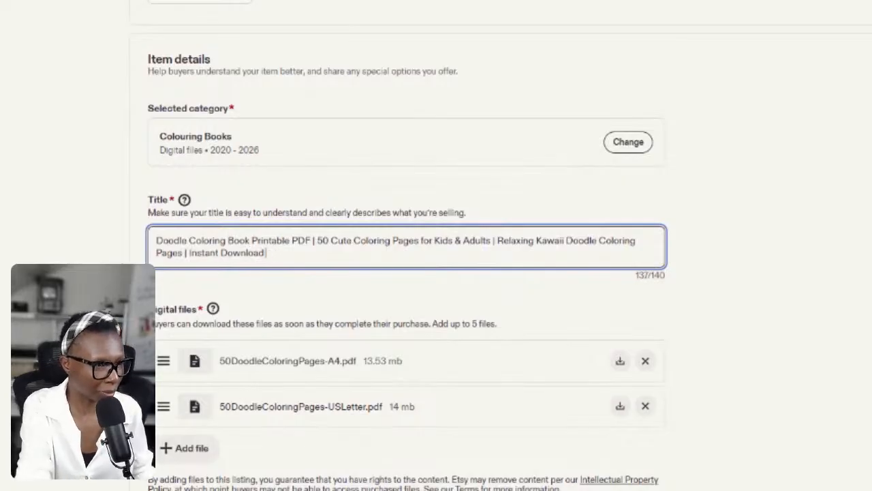
key("BackSpace")
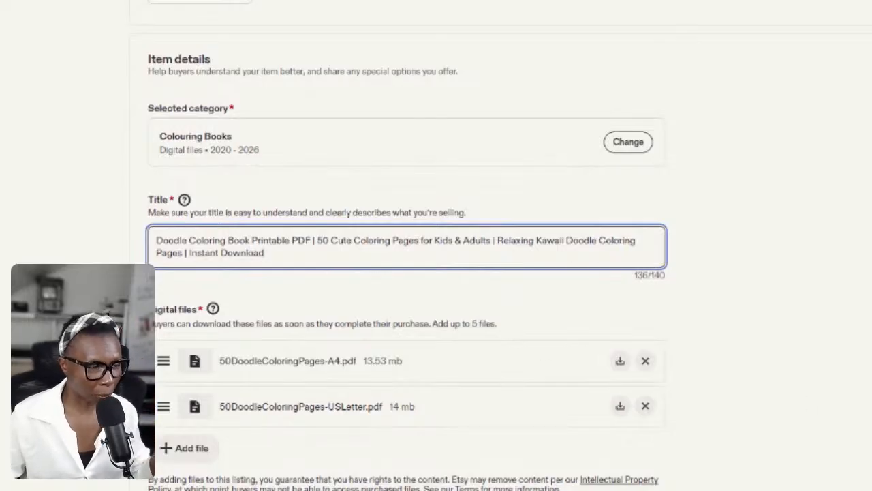
Examine the listing's digital files, full description and attribute tags, and return to the title and digital files
scroll(436, 246, "down", 1)
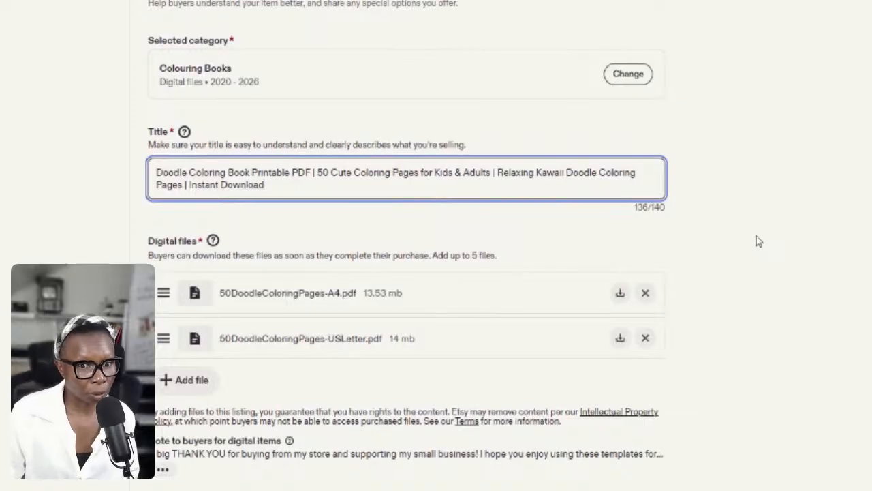
scroll(760, 240, "down", 2)
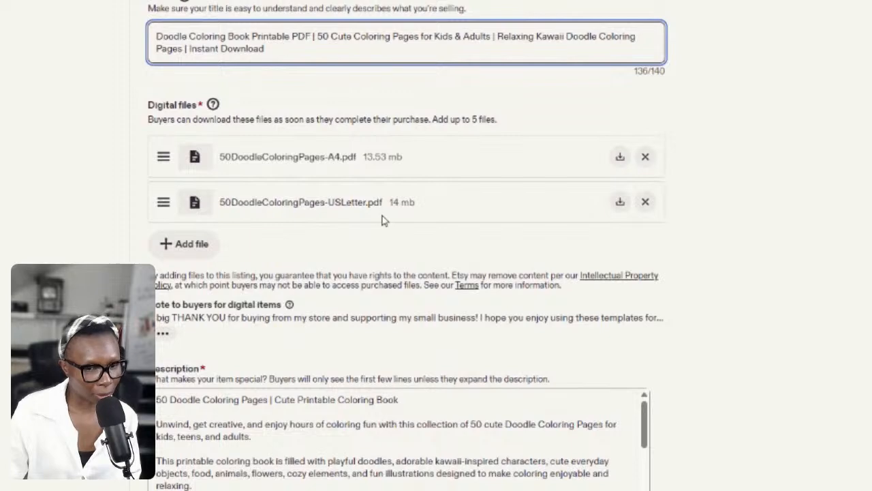
scroll(384, 219, "down", 4)
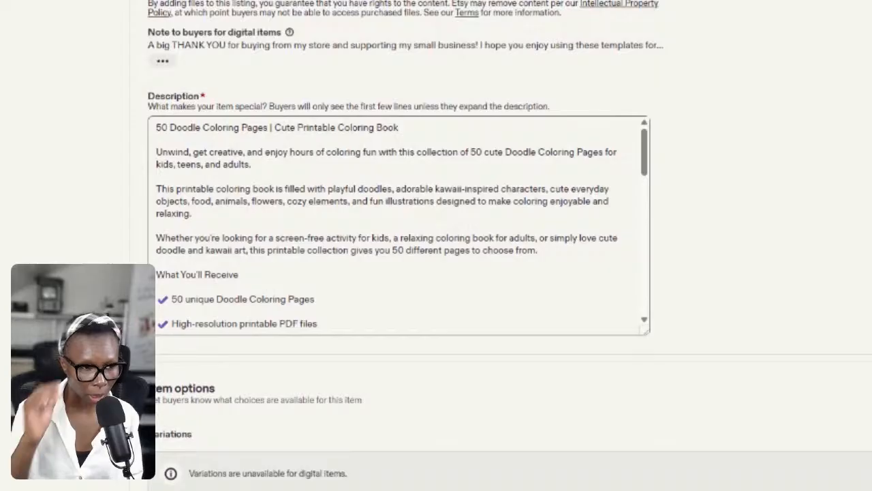
scroll(525, 235, "down", 10)
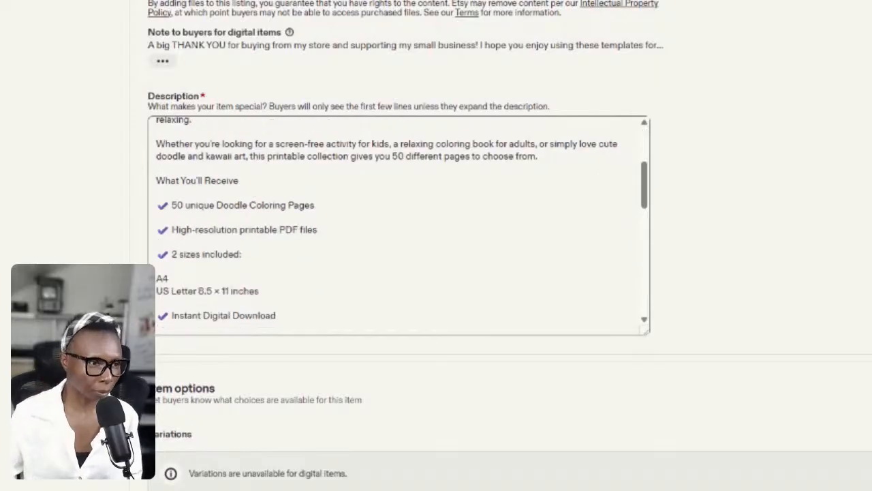
scroll(592, 342, "up", 5)
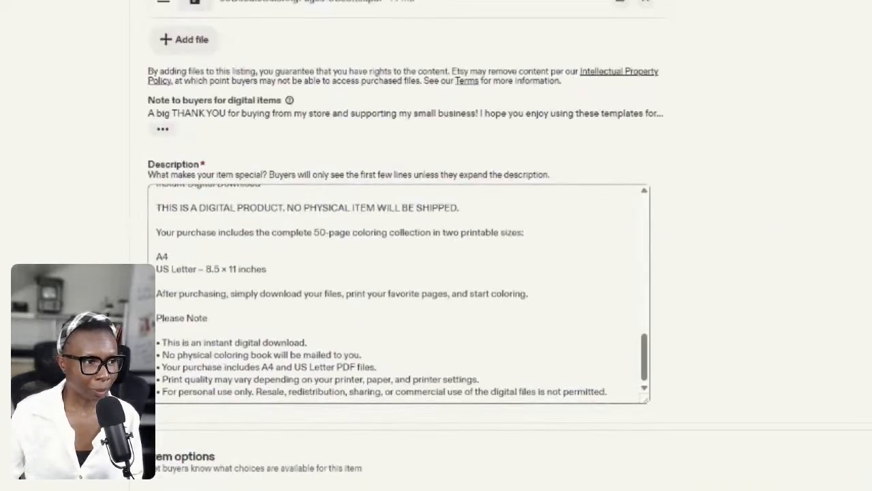
scroll(592, 341, "down", 2)
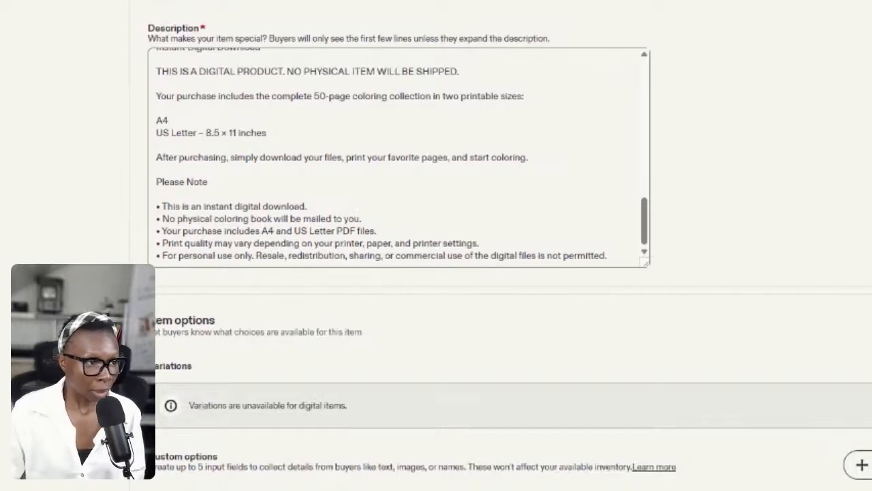
scroll(494, 217, "down", 3)
scroll(459, 389, "down", 2)
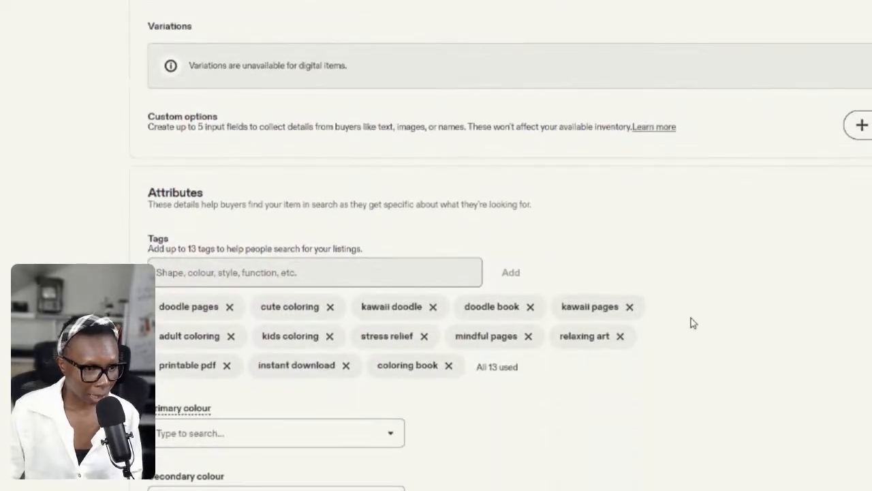
scroll(691, 322, "up", 1)
scroll(691, 322, "up", 8)
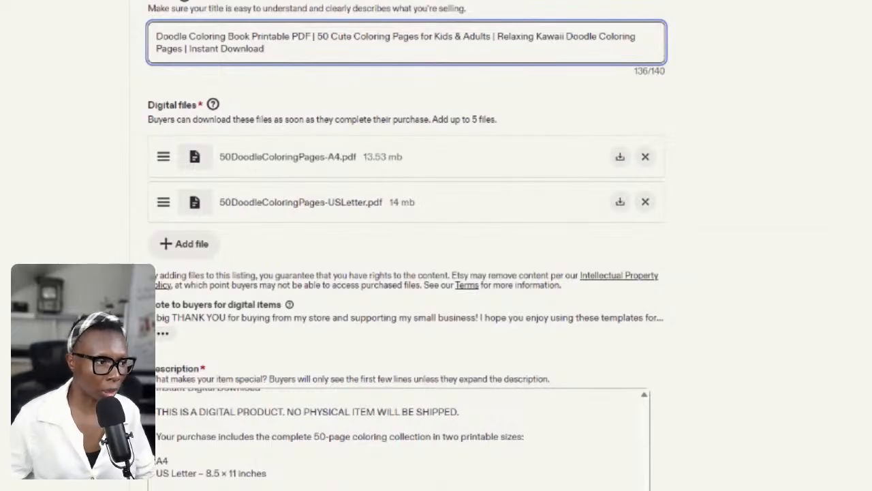
left_click(750, 228)
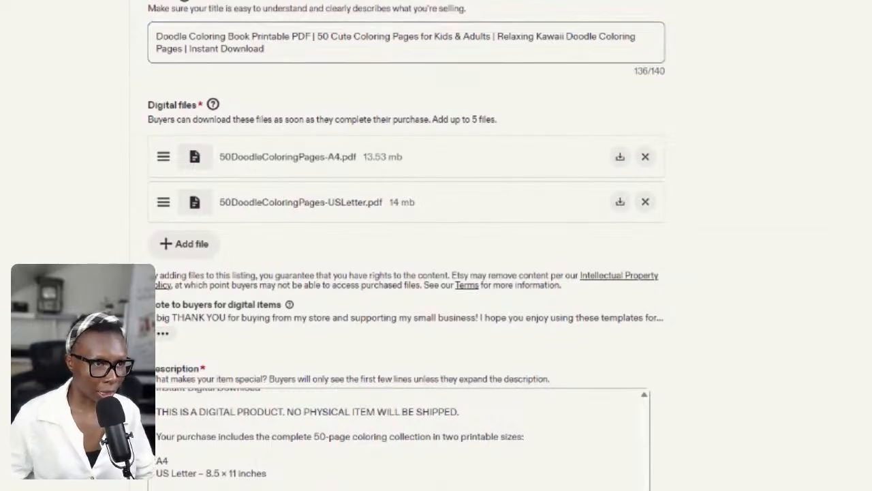